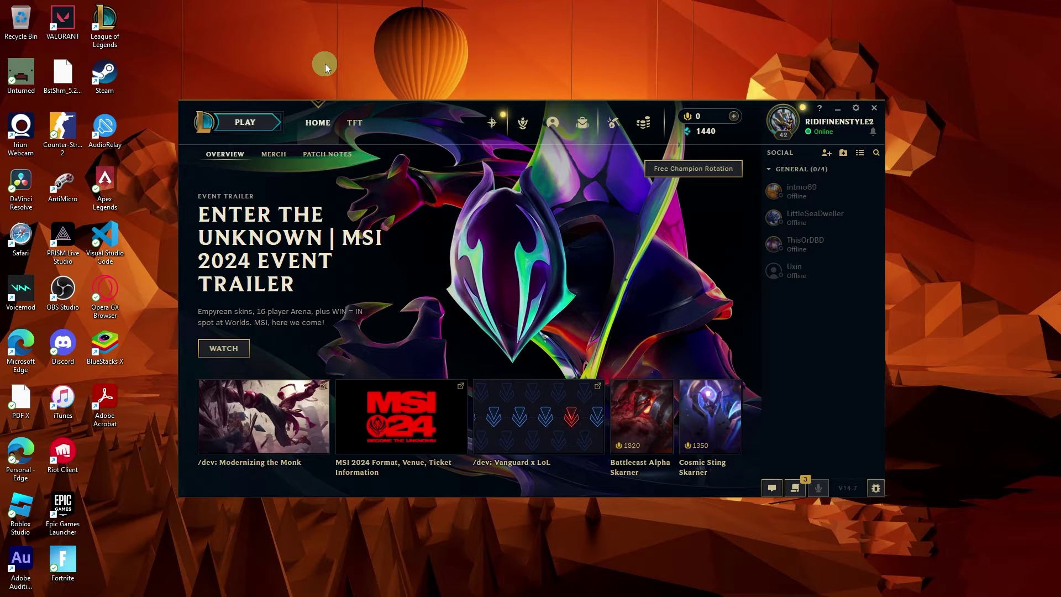
- Create a Practice Tool lobby, add a beginner Graves bot to Team 2, and start the game
click(248, 134)
click(243, 122)
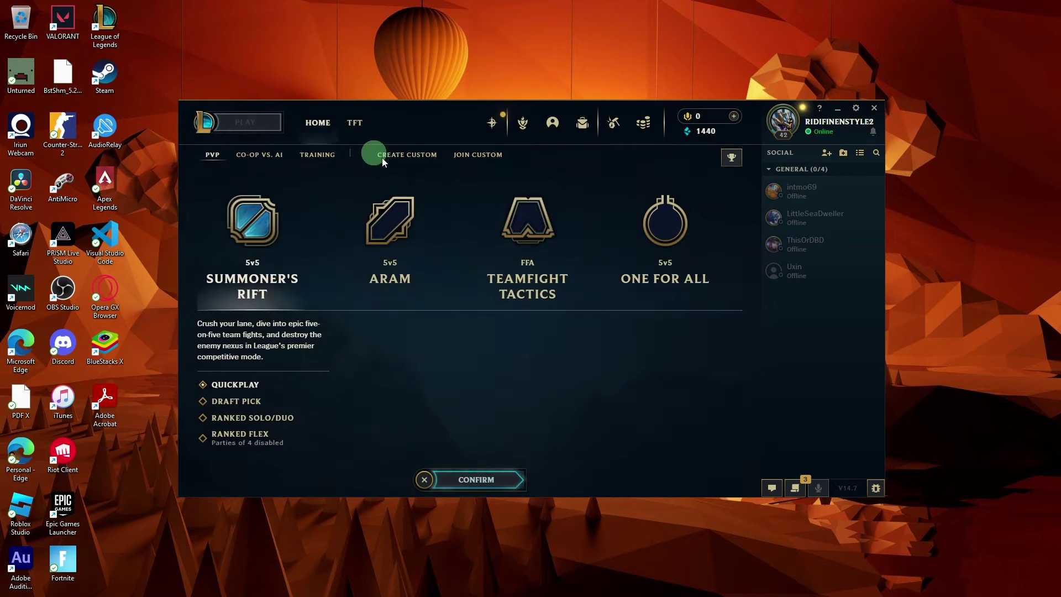
click(317, 156)
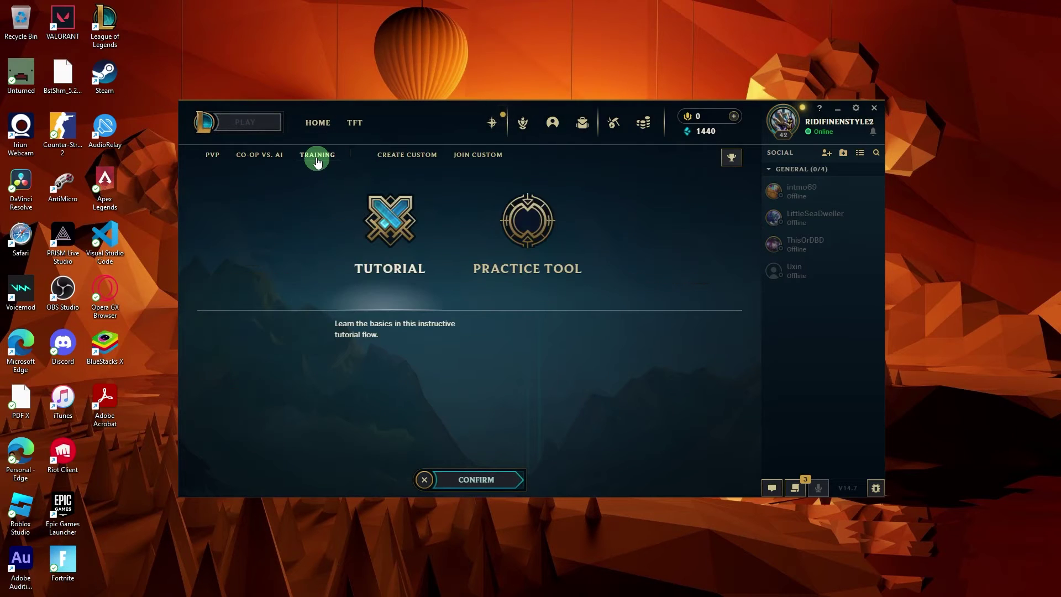
click(528, 222)
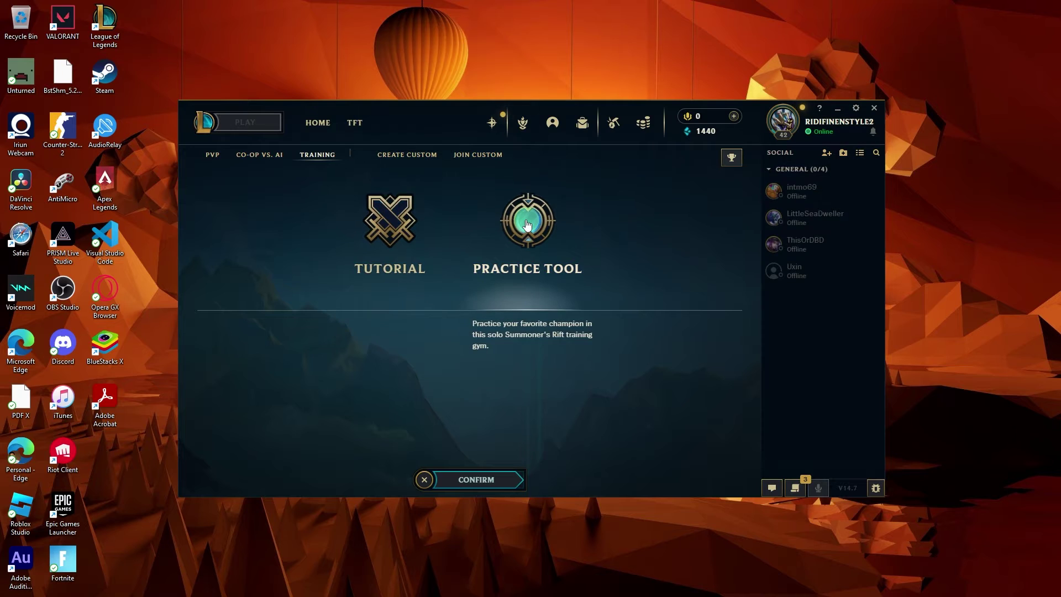
click(471, 482)
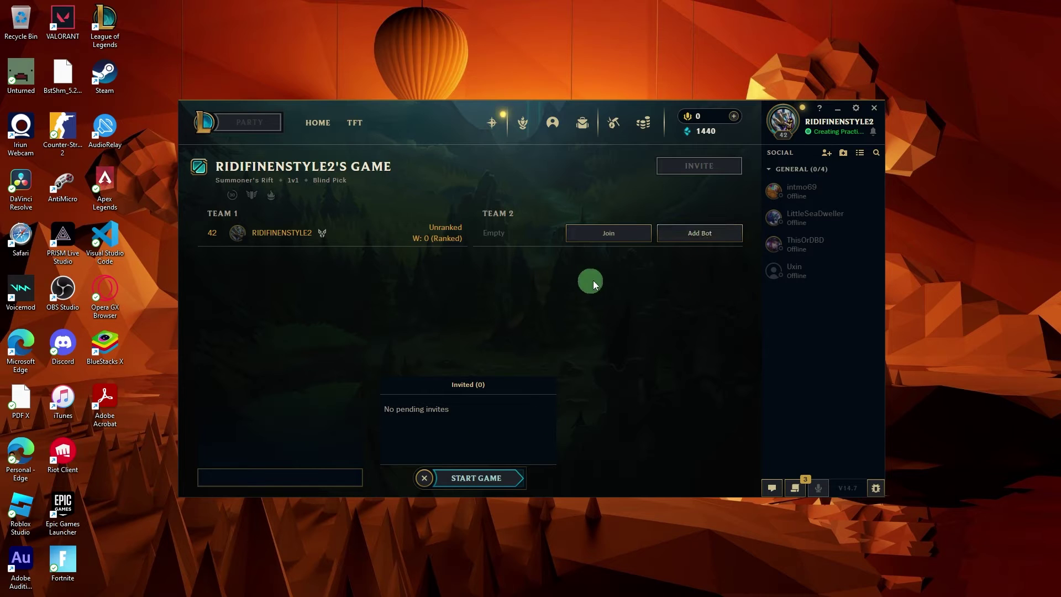
click(695, 239)
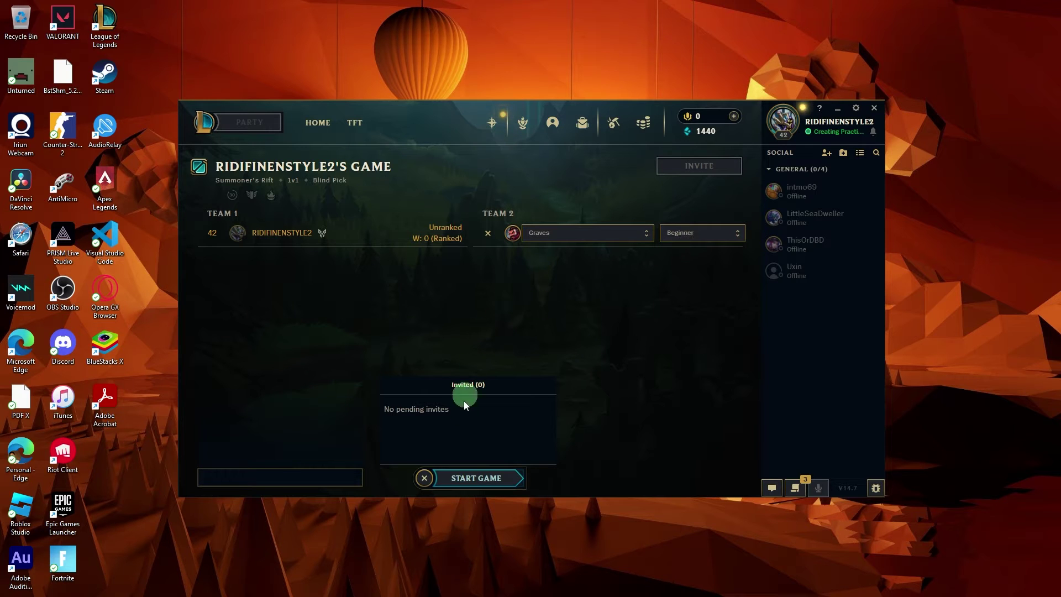
click(477, 479)
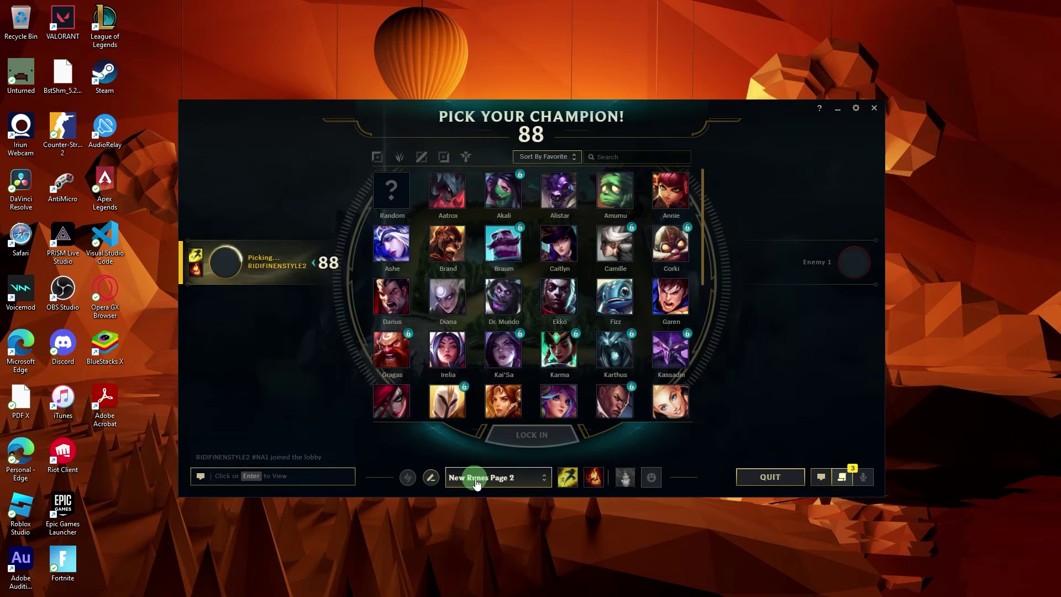
- Pick and lock in Irelia in champion select
click(456, 354)
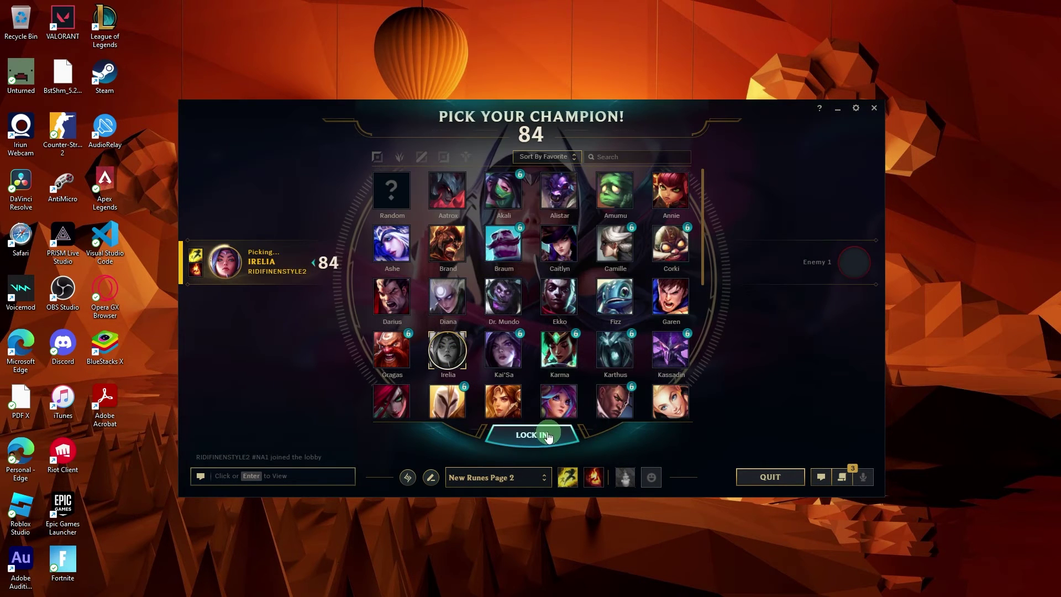
click(526, 437)
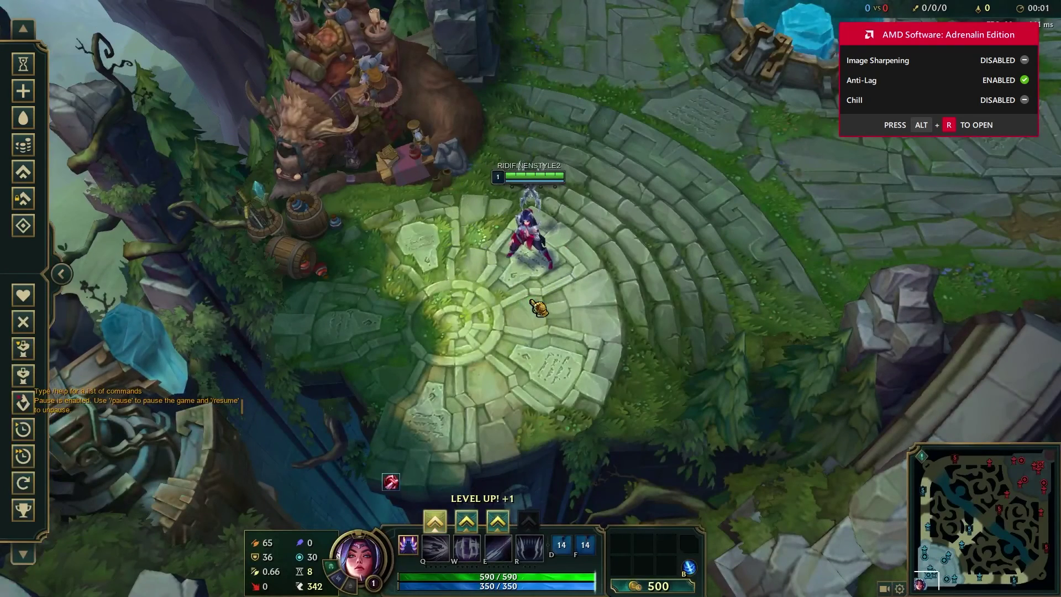
- Once the match loads, walk Irelia a few steps near the fountain
right_click(489, 309)
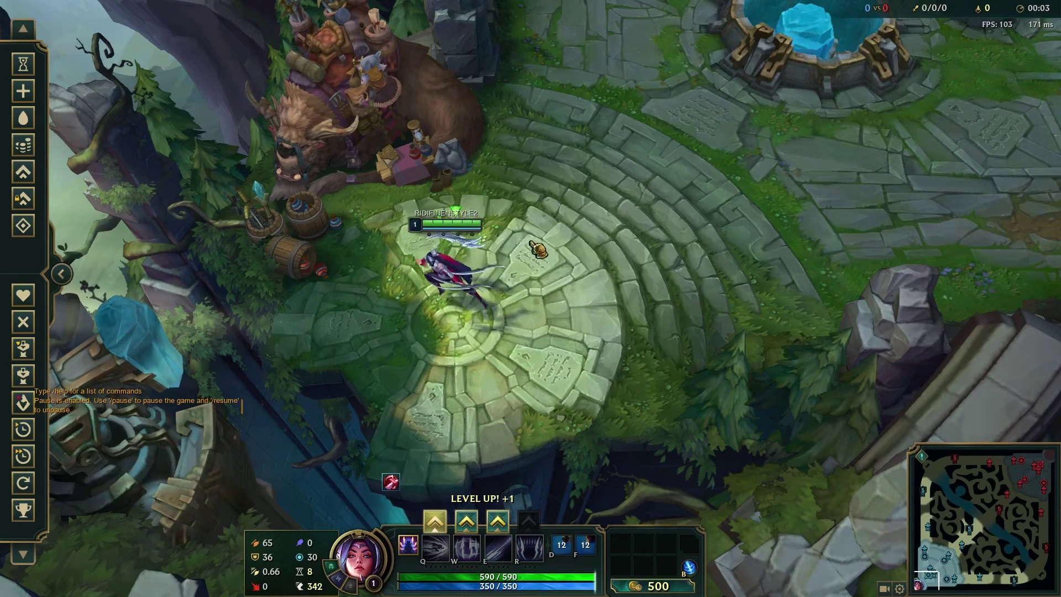
right_click(488, 312)
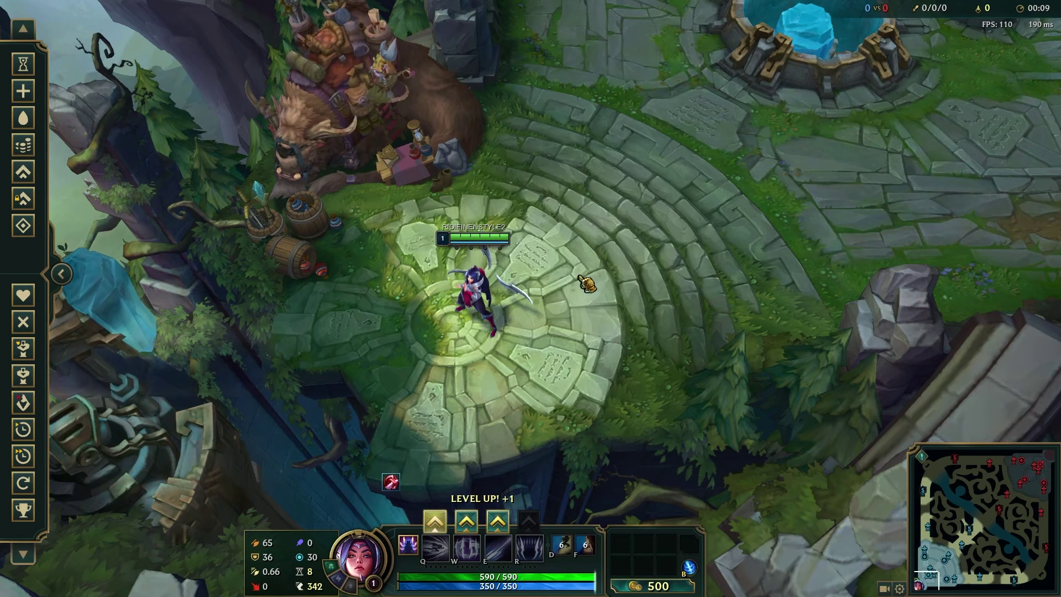
- Raise Cursor Scale from 39 to 100 in the Interface options
key(Escape)
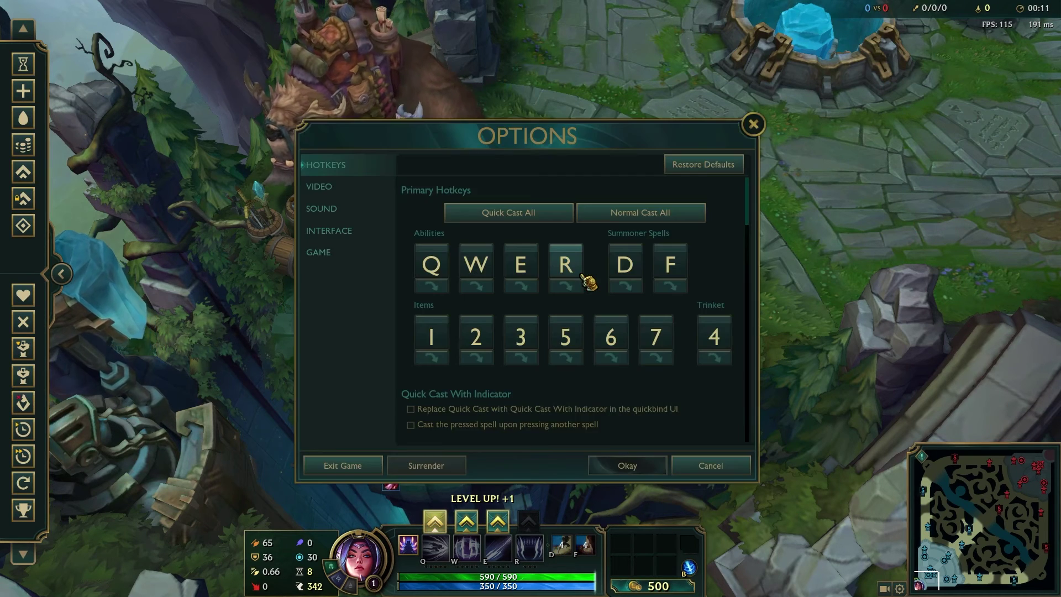
click(361, 230)
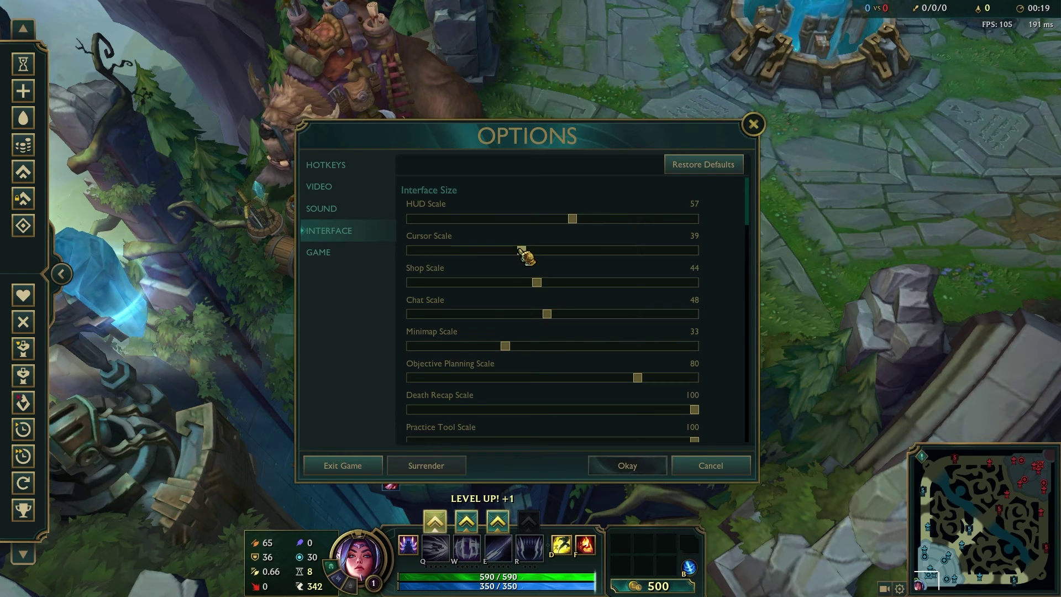
mouse_move(524, 254)
mouse_down()
mouse_move(646, 256)
mouse_move(710, 271)
mouse_up()
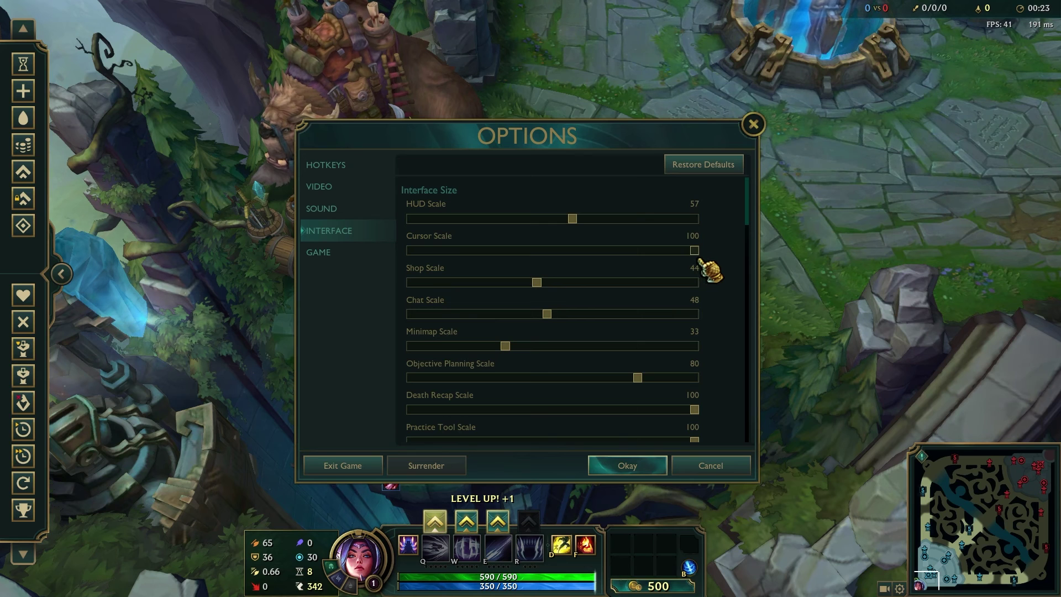